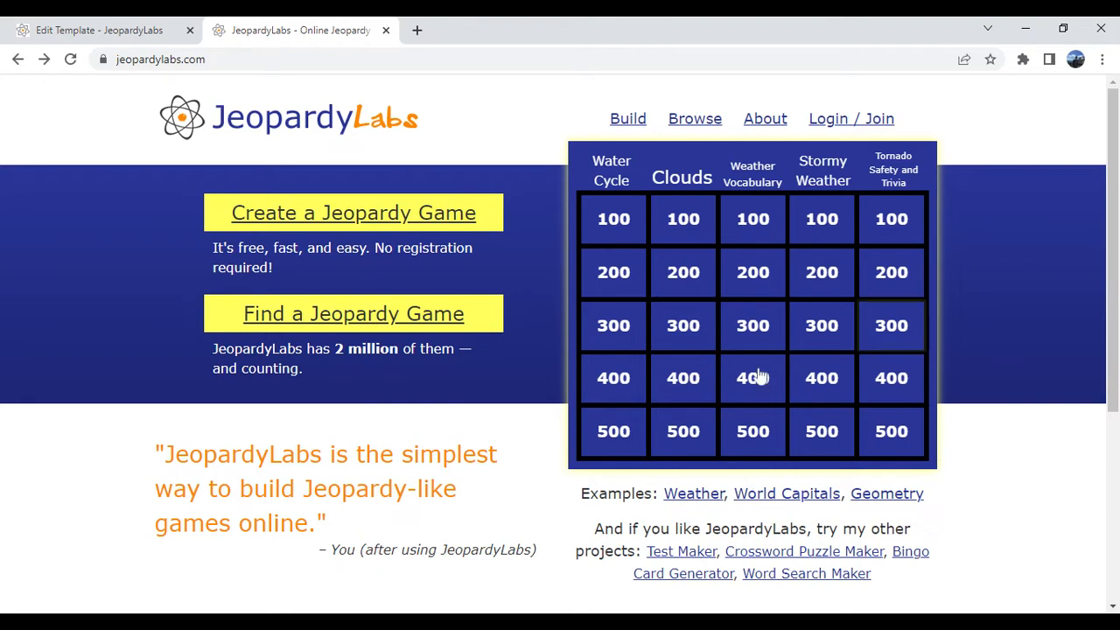
- Start a new quick-build Jeopardy game, creating a password for the game
{"action": "left_click", "coordinate": [266, 216]}
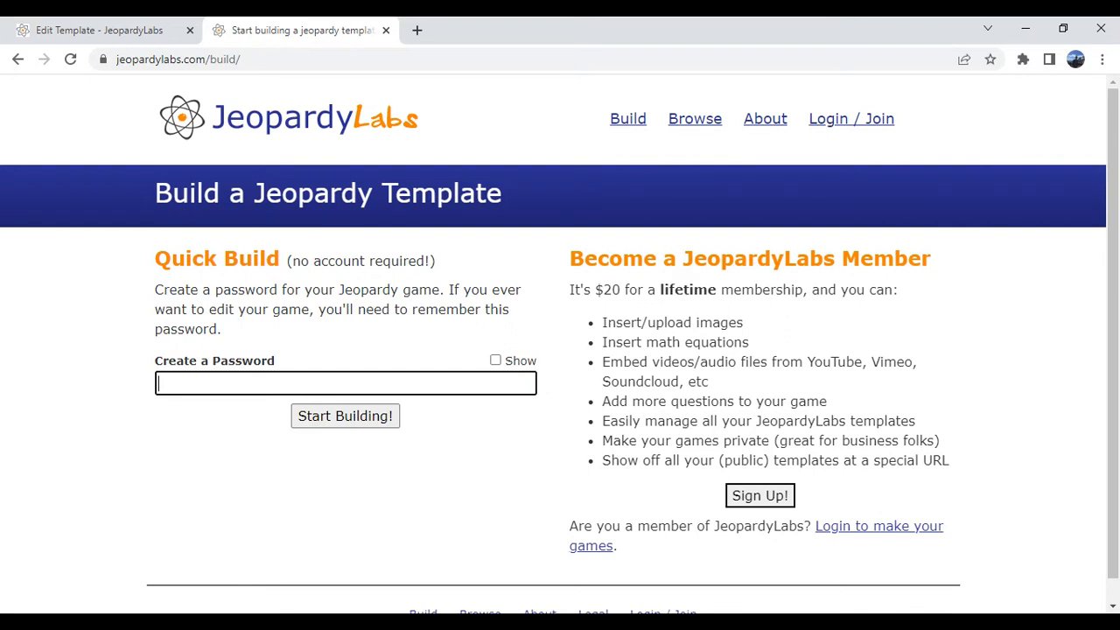
{"action": "type", "text": "********"}
{"action": "left_click", "coordinate": [342, 418]}
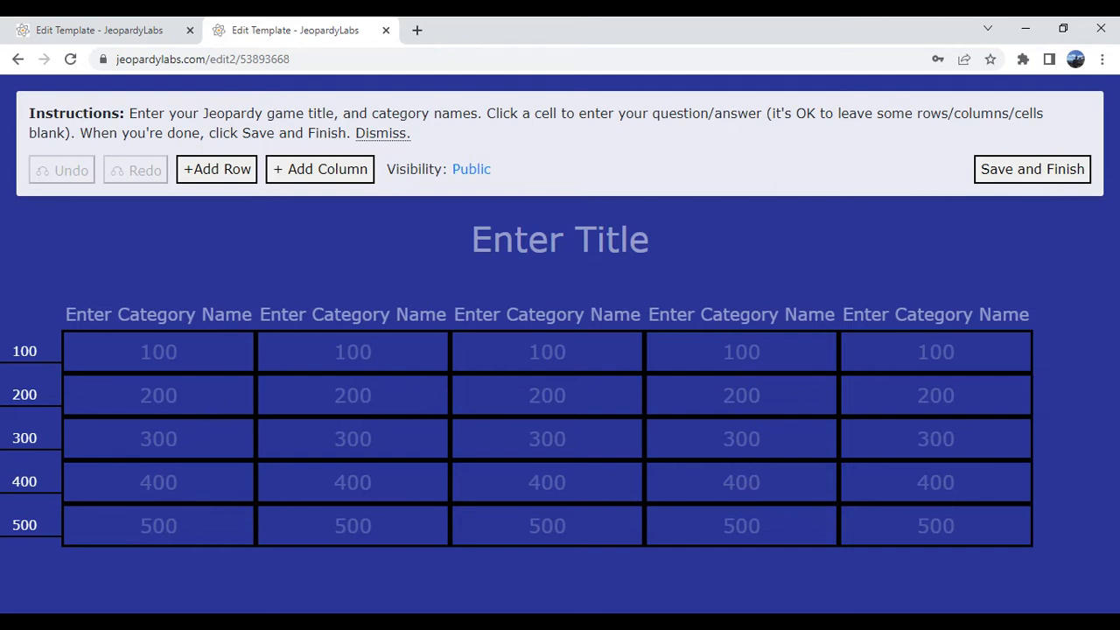
- Set the game title to Geography Chapter 1
{"action": "left_click", "coordinate": [561, 240]}
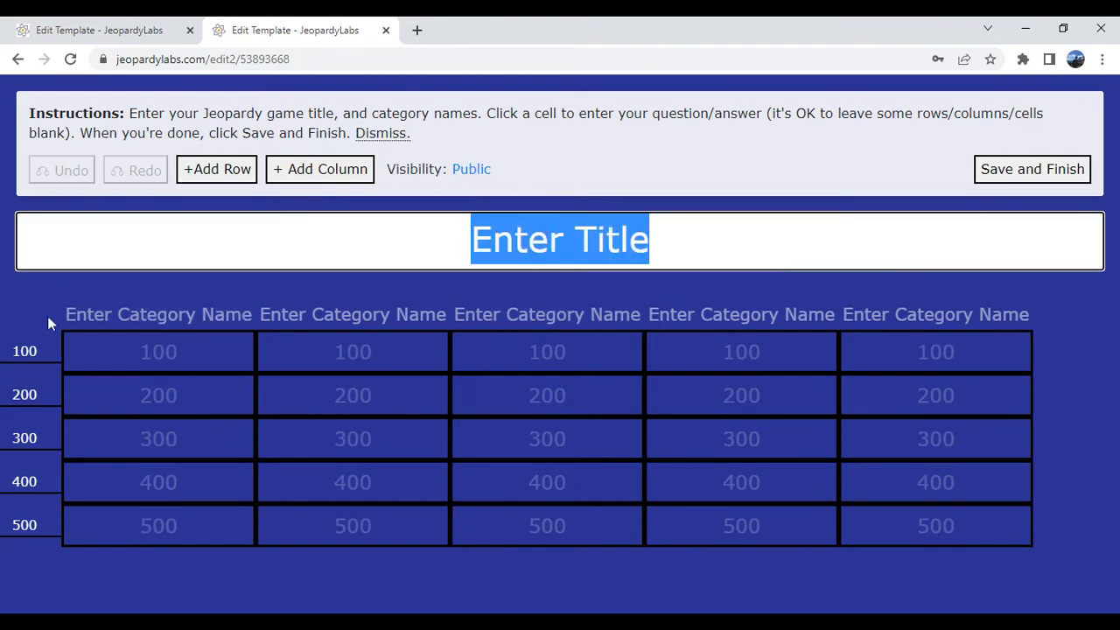
{"action": "type", "text": "Geogra"}
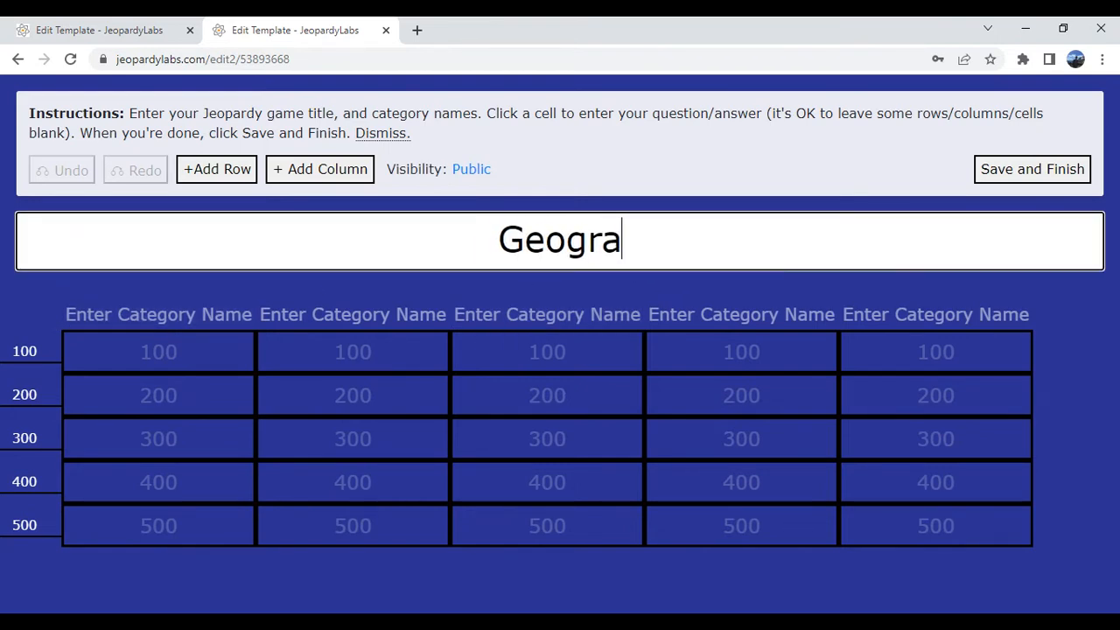
{"action": "type", "text": "phy Cha"}
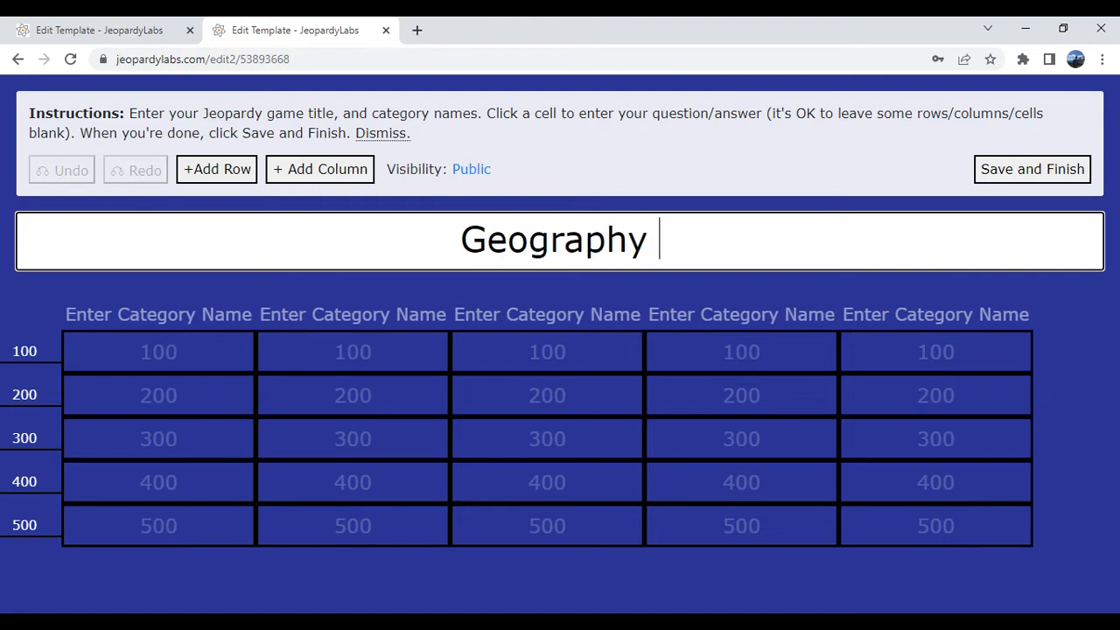
{"action": "type", "text": "pter 1"}
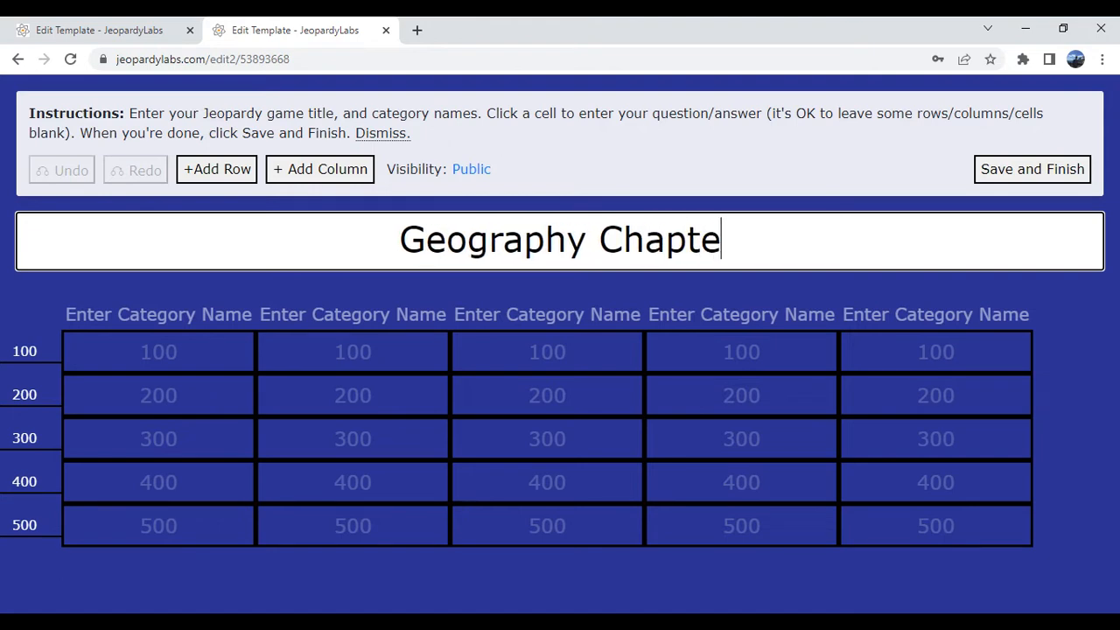
{"action": "left_click", "coordinate": [7, 303]}
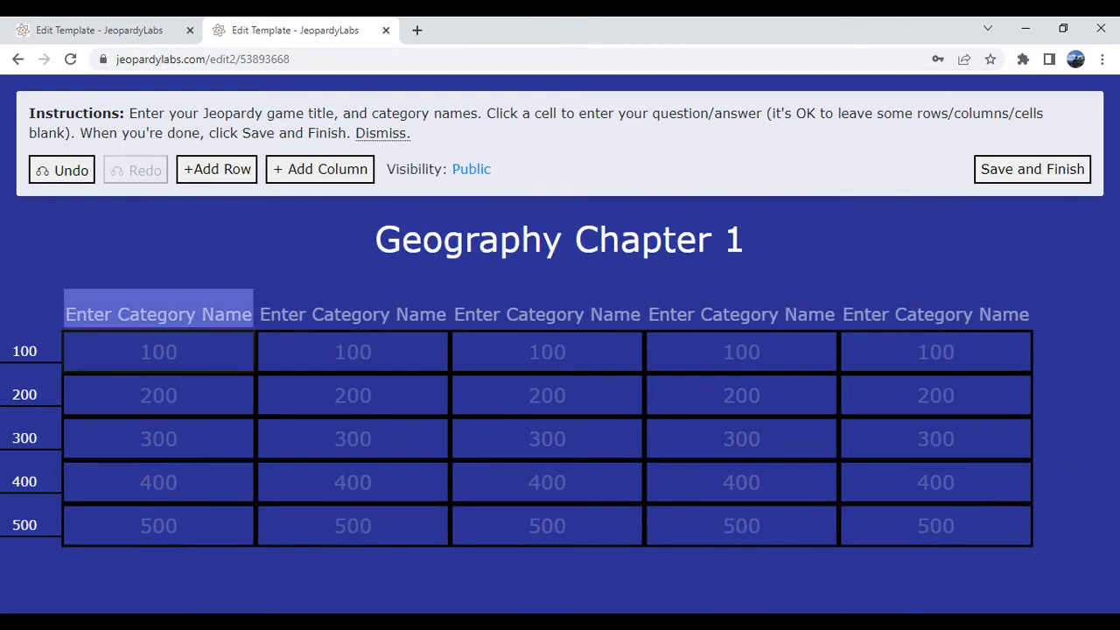
- Name the first category Map Parts
{"action": "left_click", "coordinate": [97, 306]}
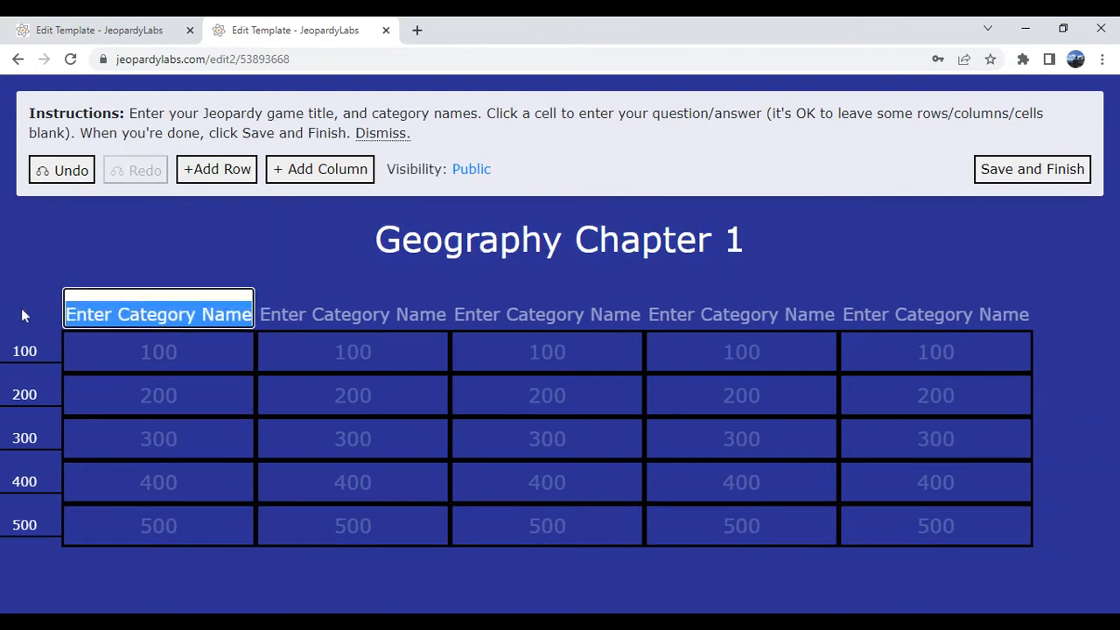
{"action": "type", "text": "Ma"}
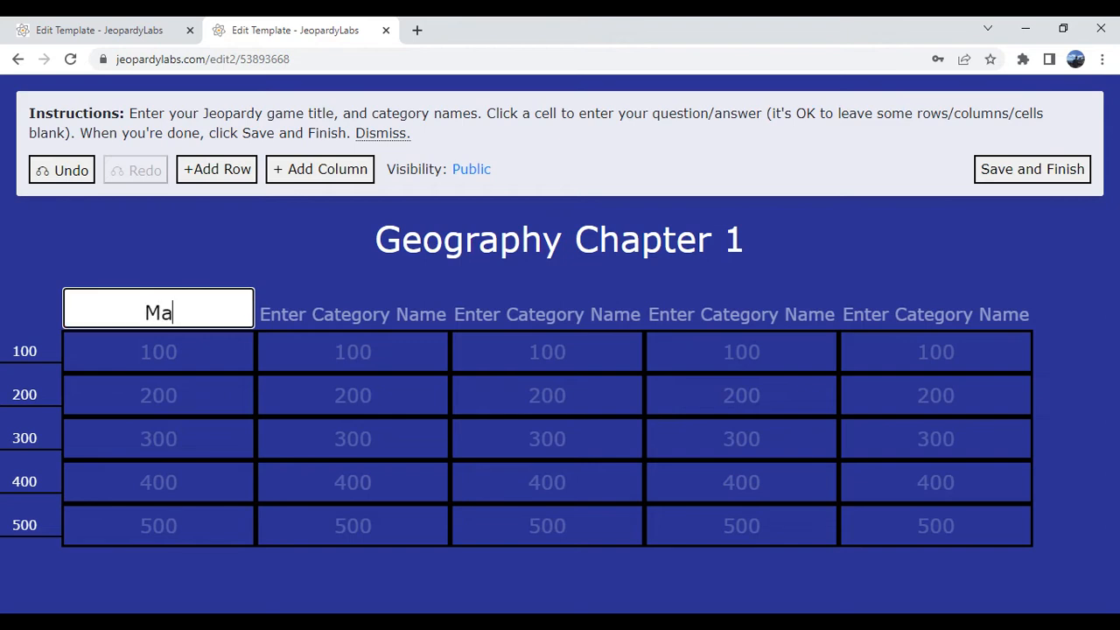
{"action": "type", "text": "p Part"}
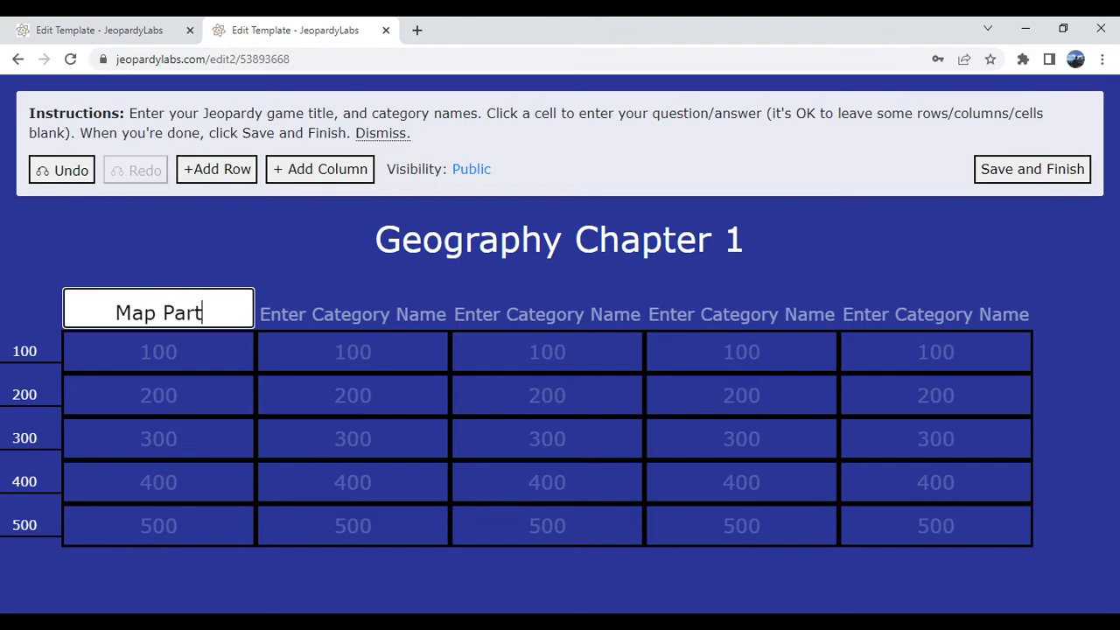
{"action": "type", "text": "s"}
{"action": "left_click", "coordinate": [24, 315]}
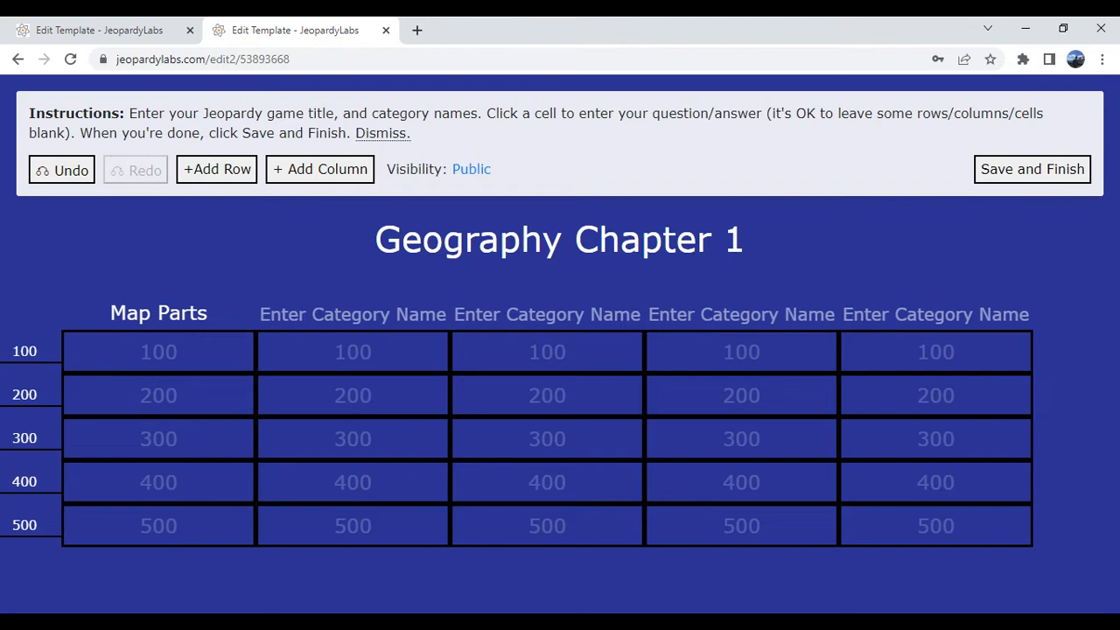
- Open the Map Parts 100 cell and enter the prompt "This important part of the map shows you the orientation."
{"action": "left_click", "coordinate": [138, 362]}
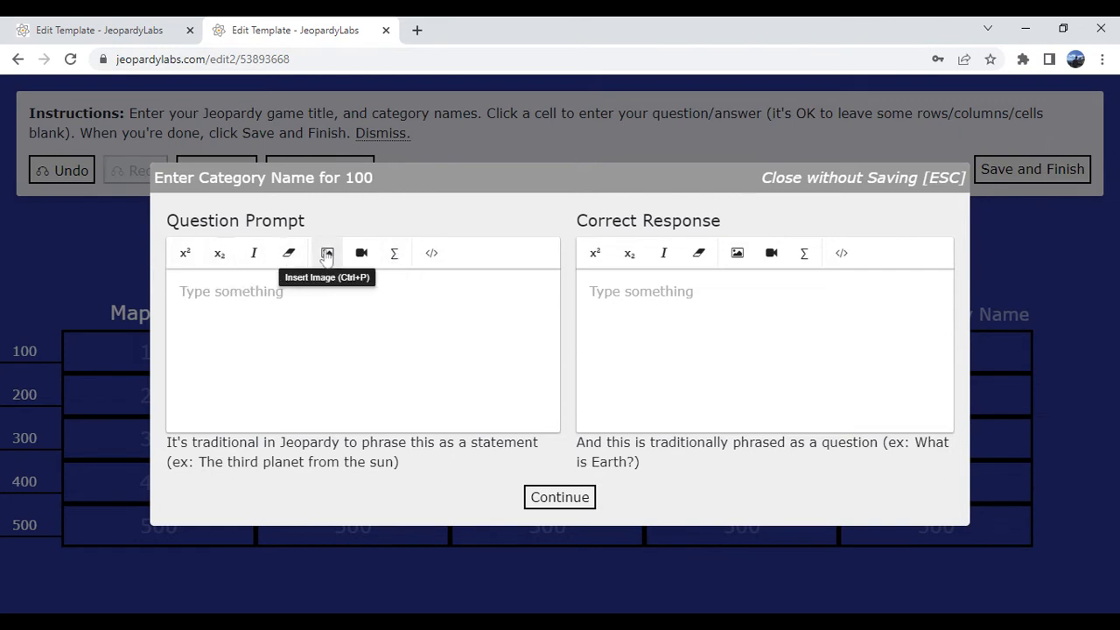
{"action": "left_click", "coordinate": [257, 294]}
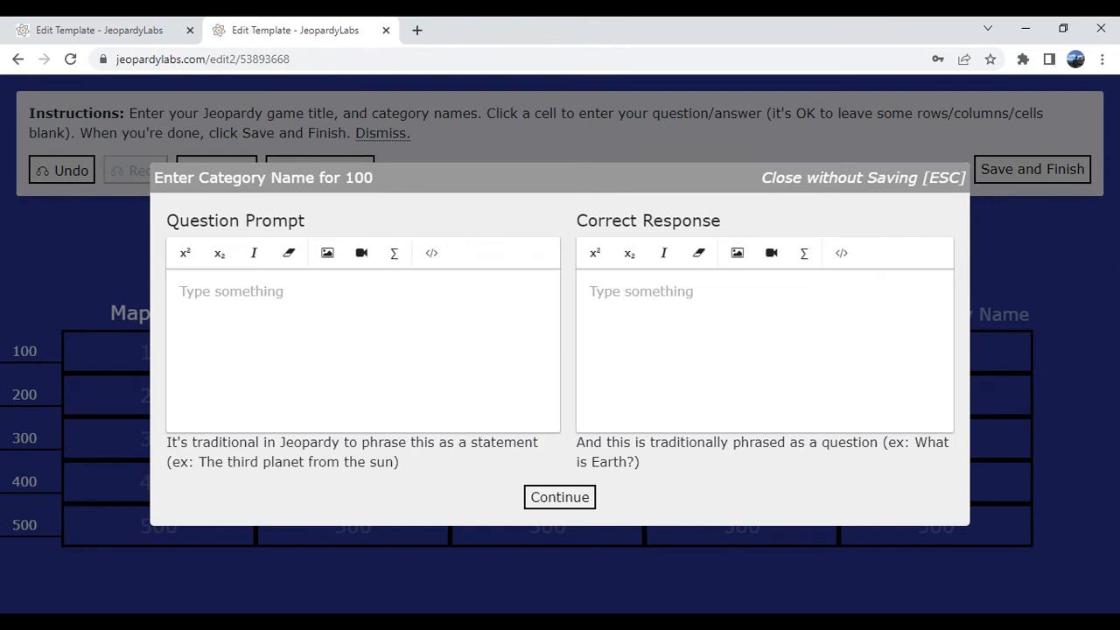
{"action": "type", "text": "This "}
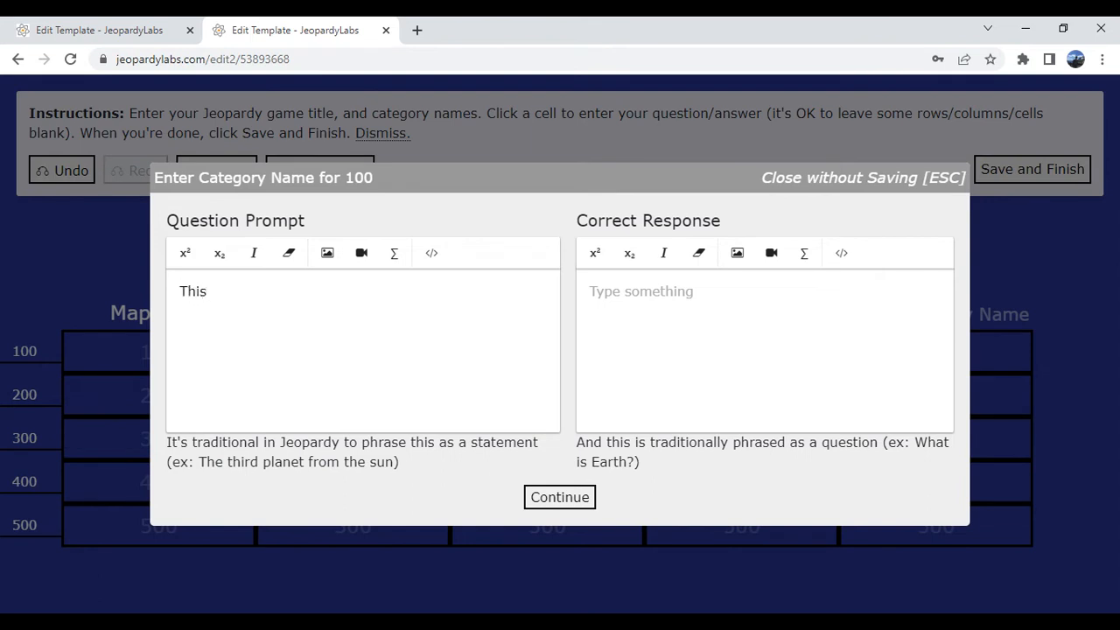
{"action": "type", "text": "important part o"}
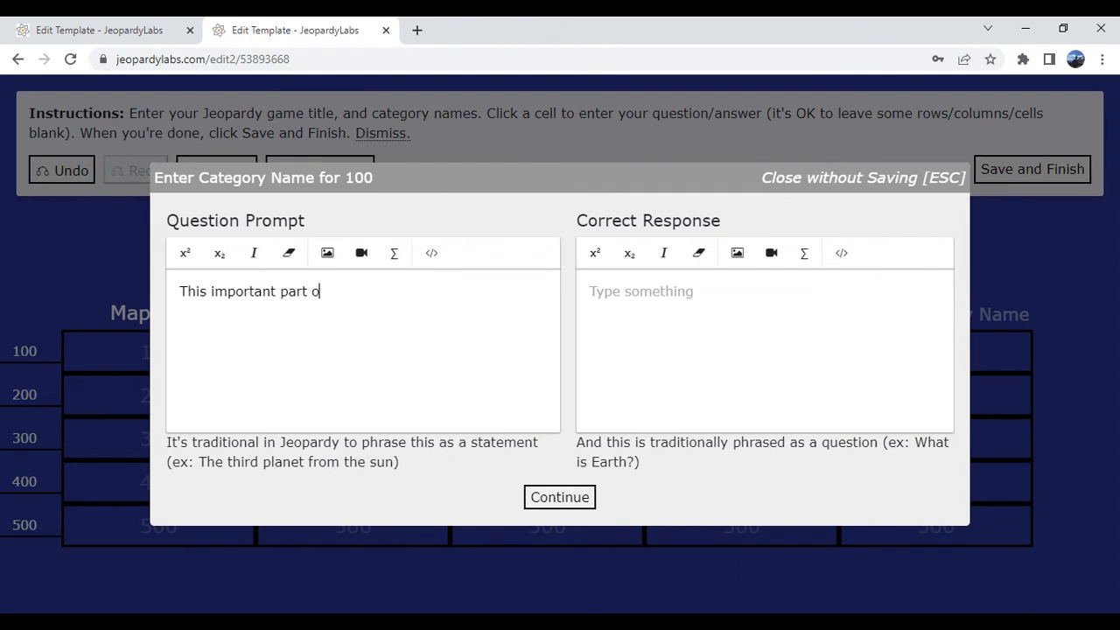
{"action": "type", "text": "f the mapt"}
{"action": "key", "text": "BackSpace"}
{"action": "key", "text": "BackSpace"}
{"action": "type", "text": "shows you"}
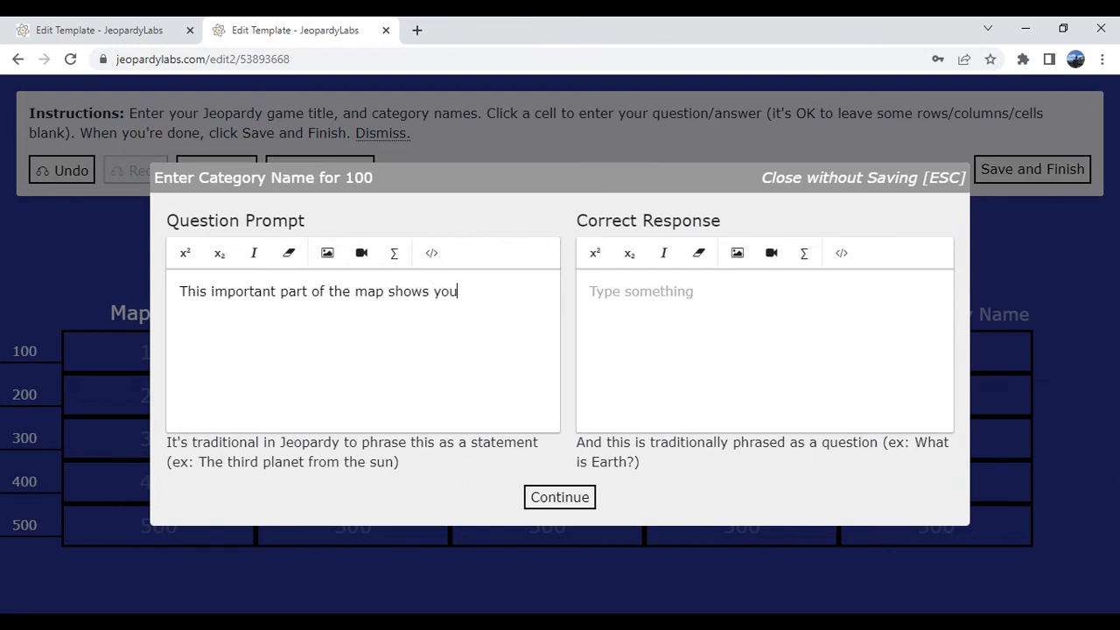
{"action": "type", "text": " the orientation."}
- Enter the correct response "What is the compass rose?" and save the clue
{"action": "left_click", "coordinate": [589, 292]}
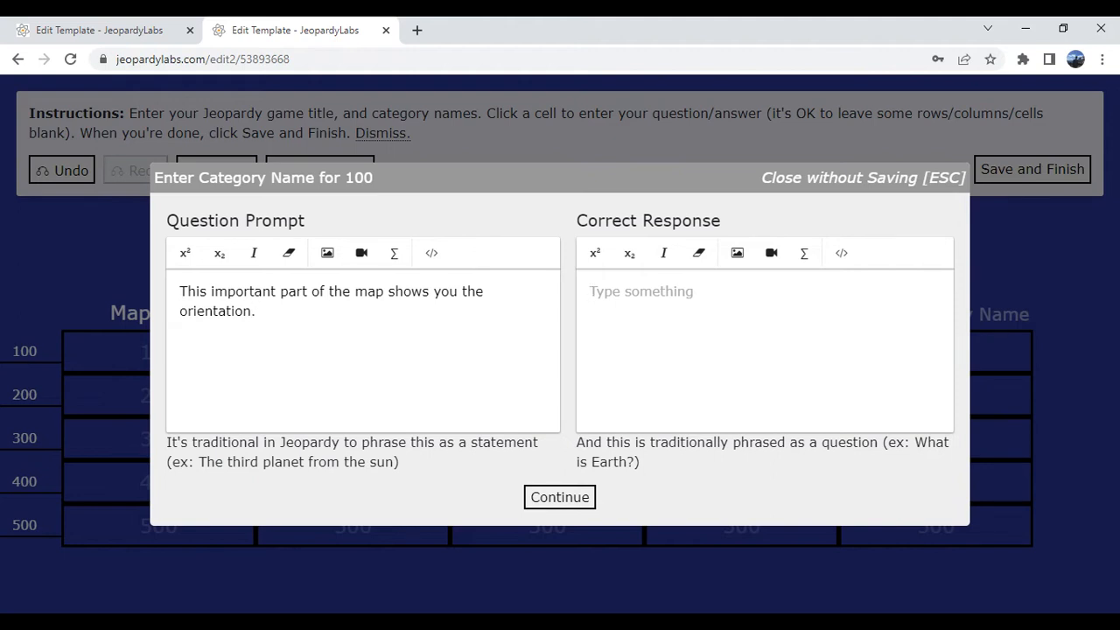
{"action": "type", "text": "What"}
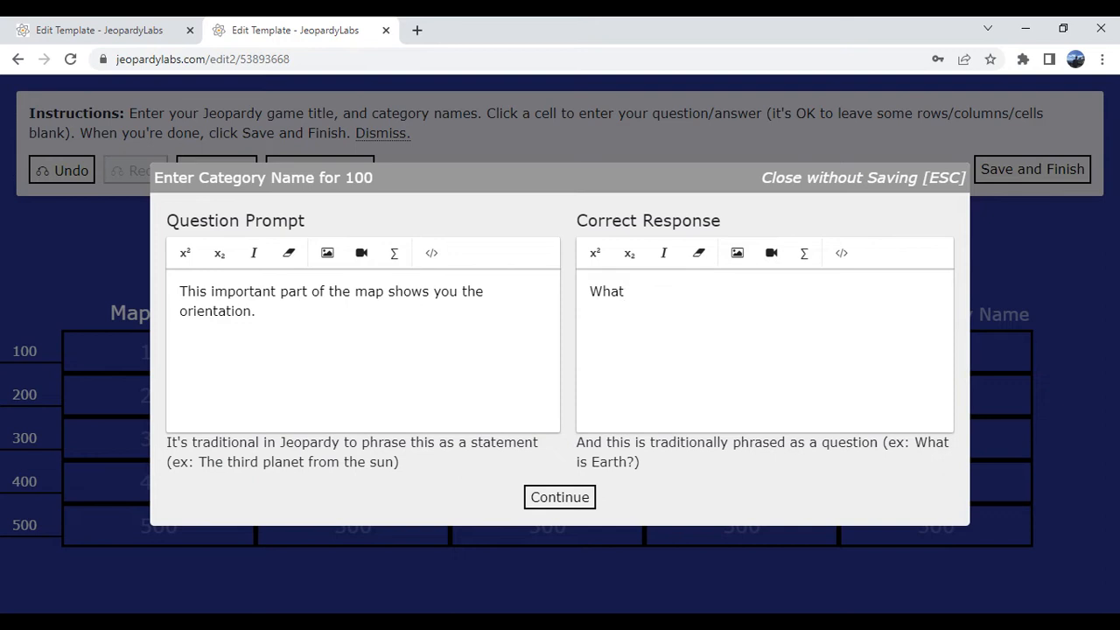
{"action": "type", "text": " is the compass rose"}
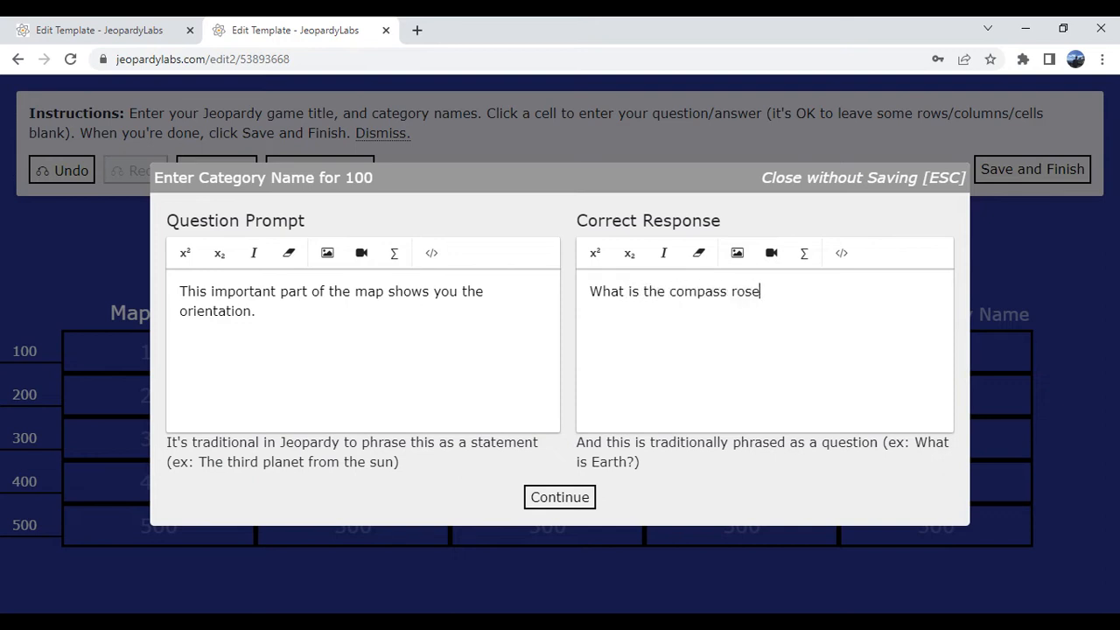
{"action": "type", "text": "?"}
{"action": "left_click", "coordinate": [559, 496]}
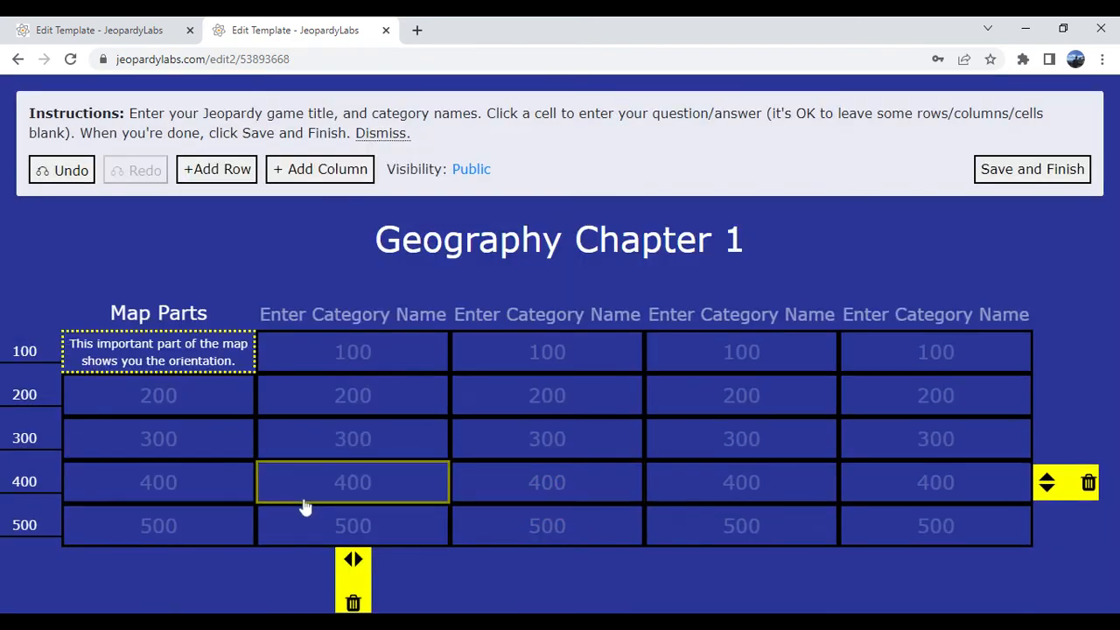
- Change the first row's point value to 50
{"action": "left_click", "coordinate": [75, 254]}
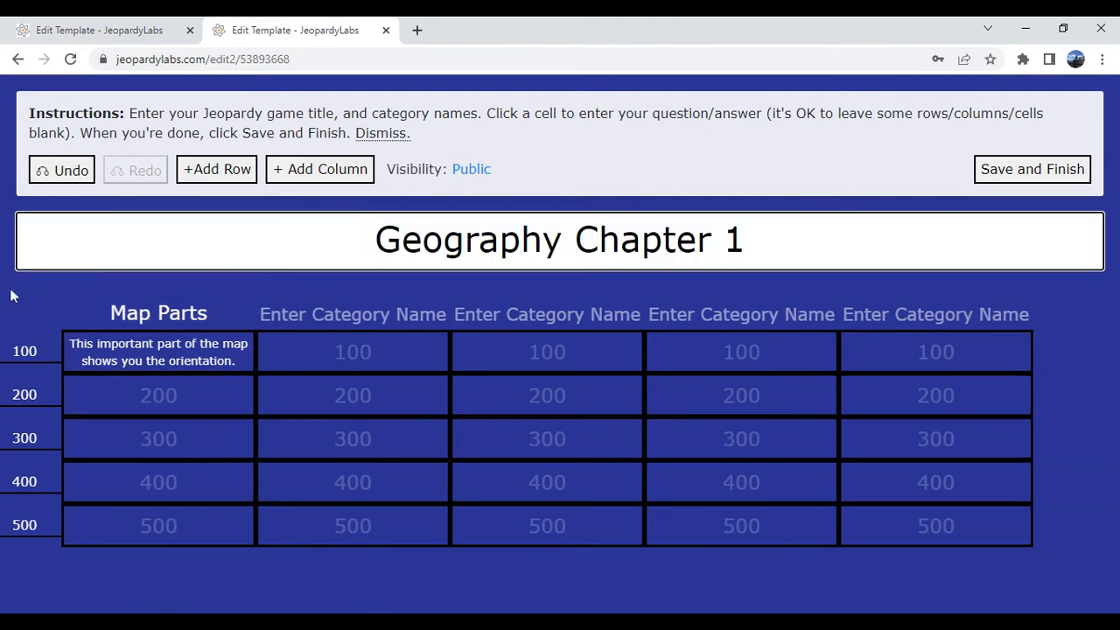
{"action": "left_click", "coordinate": [52, 304]}
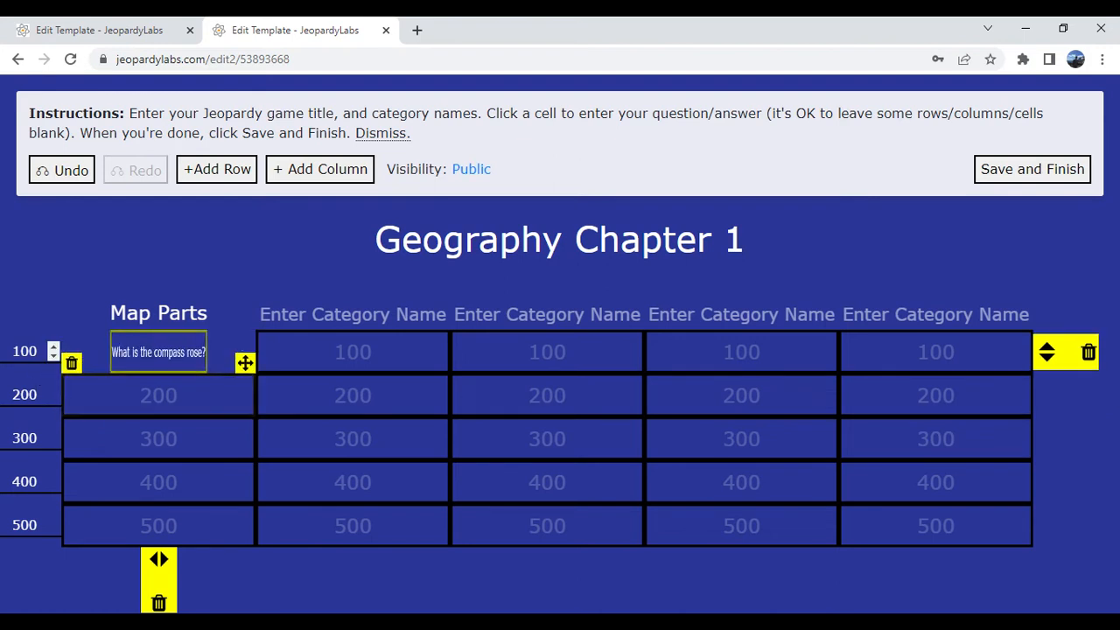
{"action": "left_click_drag", "start_coordinate": [38, 351], "coordinate": [7, 354]}
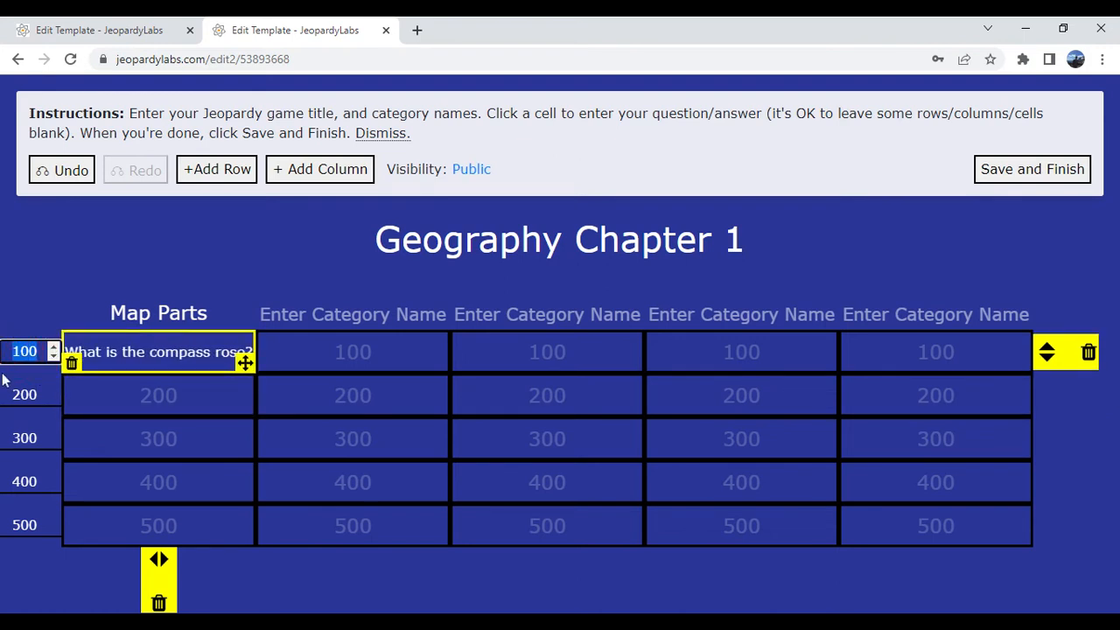
{"action": "type", "text": "50"}
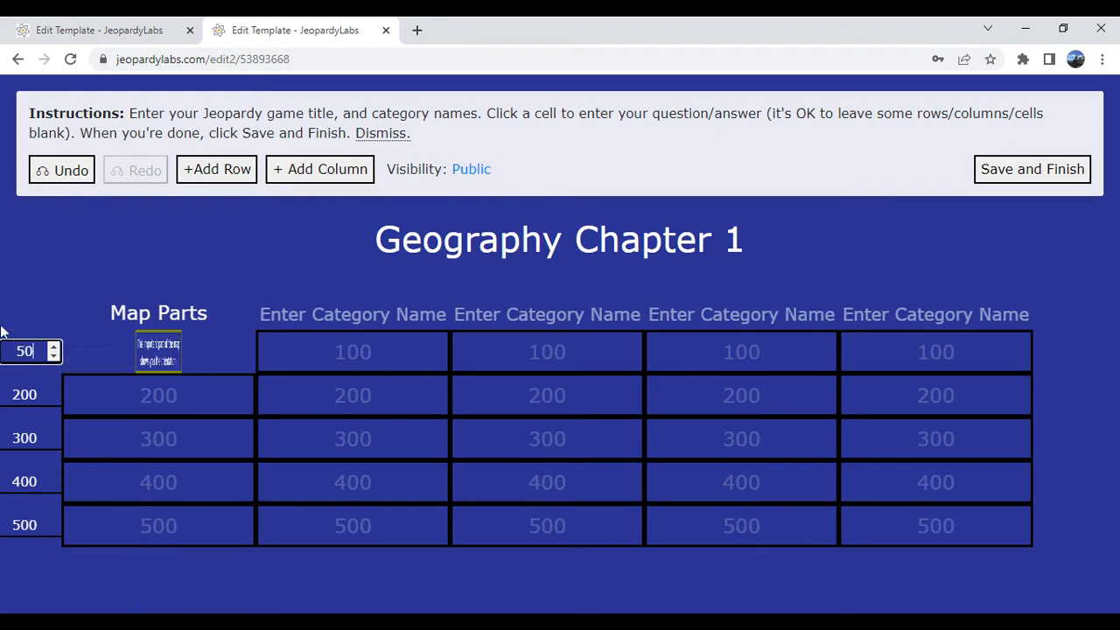
{"action": "left_click", "coordinate": [9, 321]}
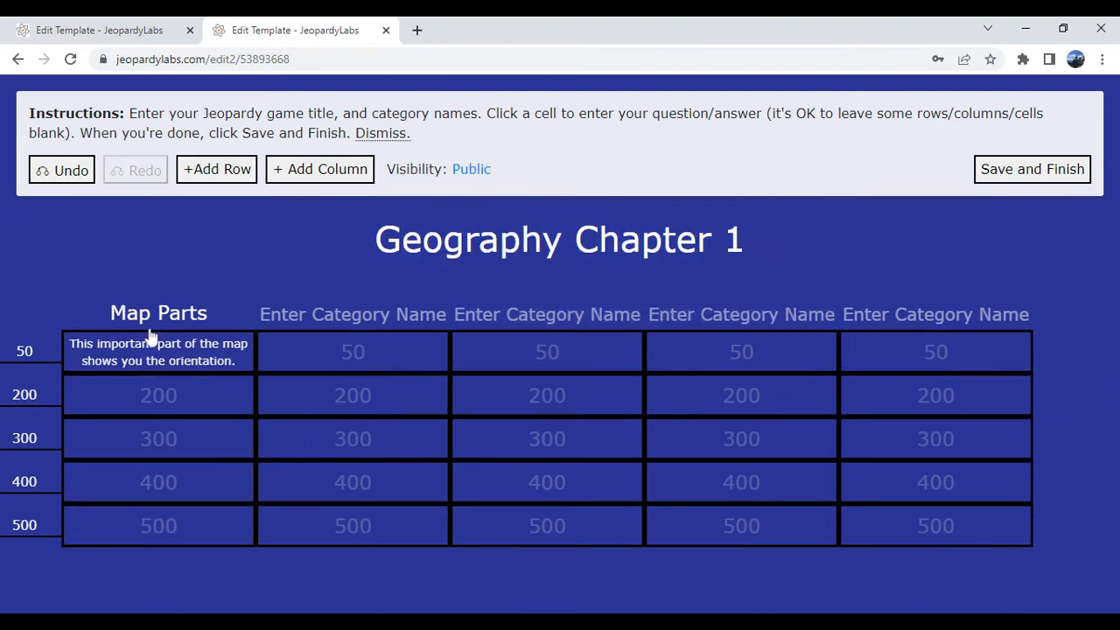
- In the Cultural Geography template, move the Map Terms 100 clue into The Basics' 500 cell
{"action": "left_click", "coordinate": [96, 26]}
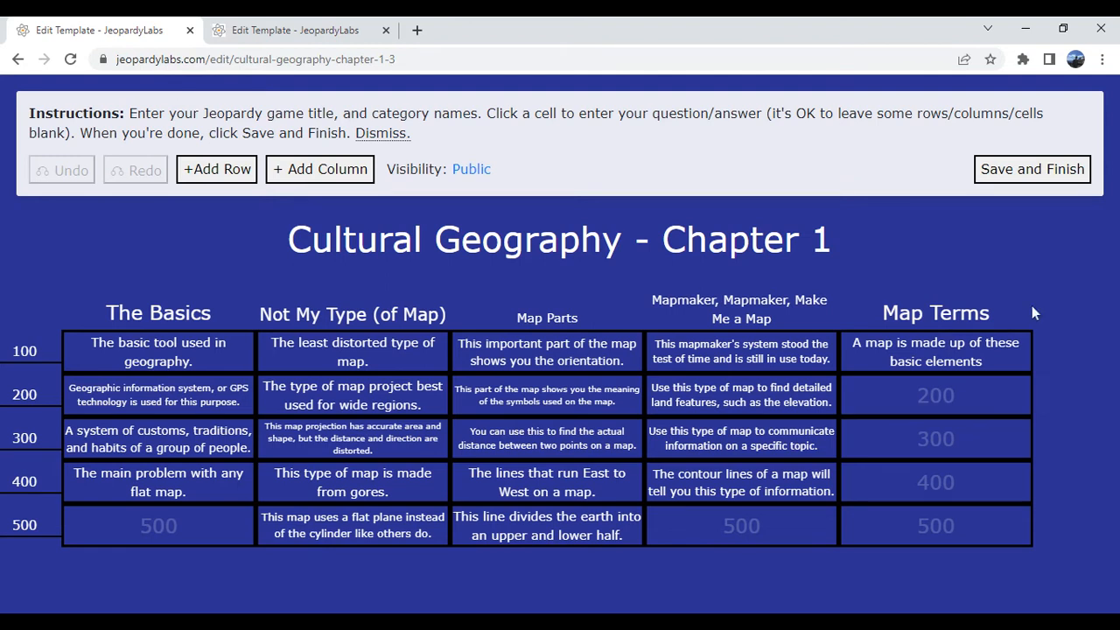
{"action": "left_click", "coordinate": [998, 366]}
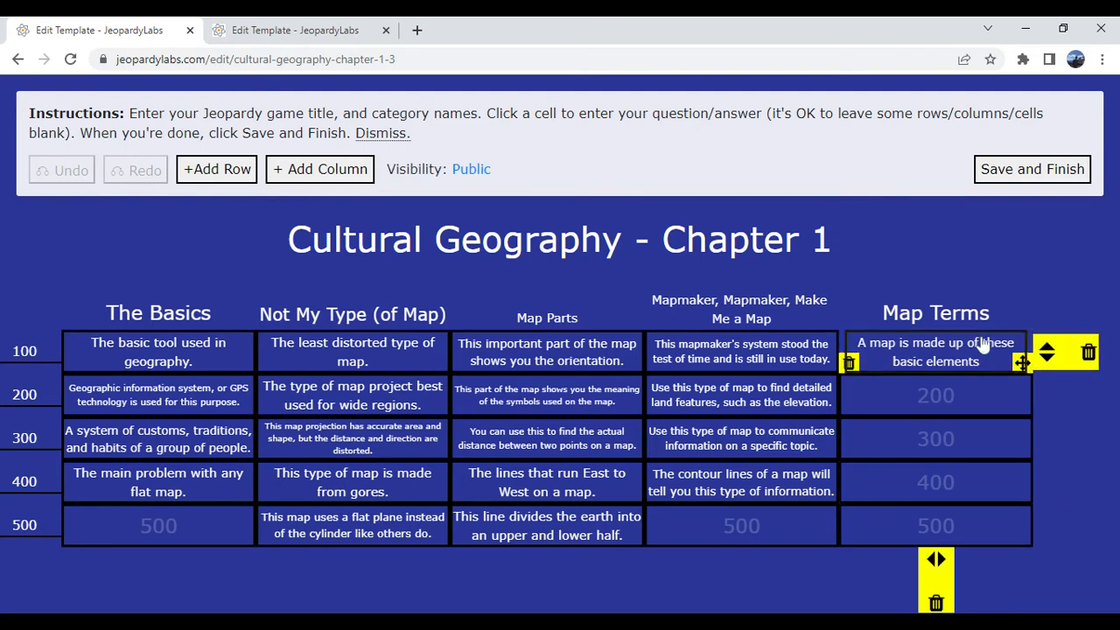
{"action": "left_click_drag", "start_coordinate": [1019, 366], "coordinate": [228, 540]}
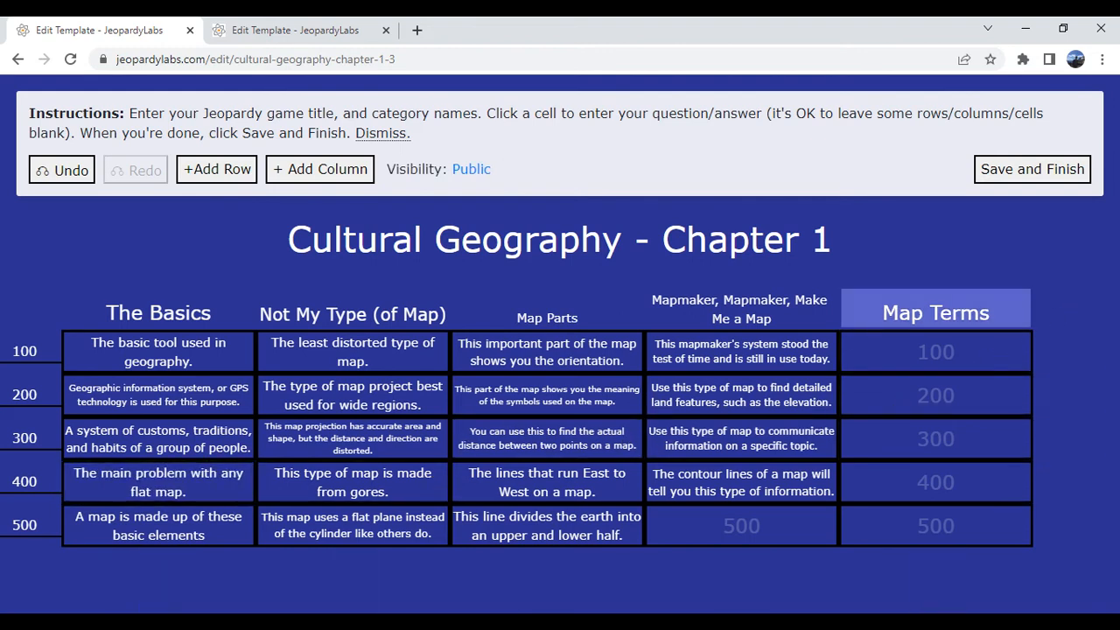
- Clear the Map Terms category name
{"action": "left_click_drag", "start_coordinate": [998, 314], "coordinate": [867, 323]}
{"action": "key", "text": "BackSpace"}
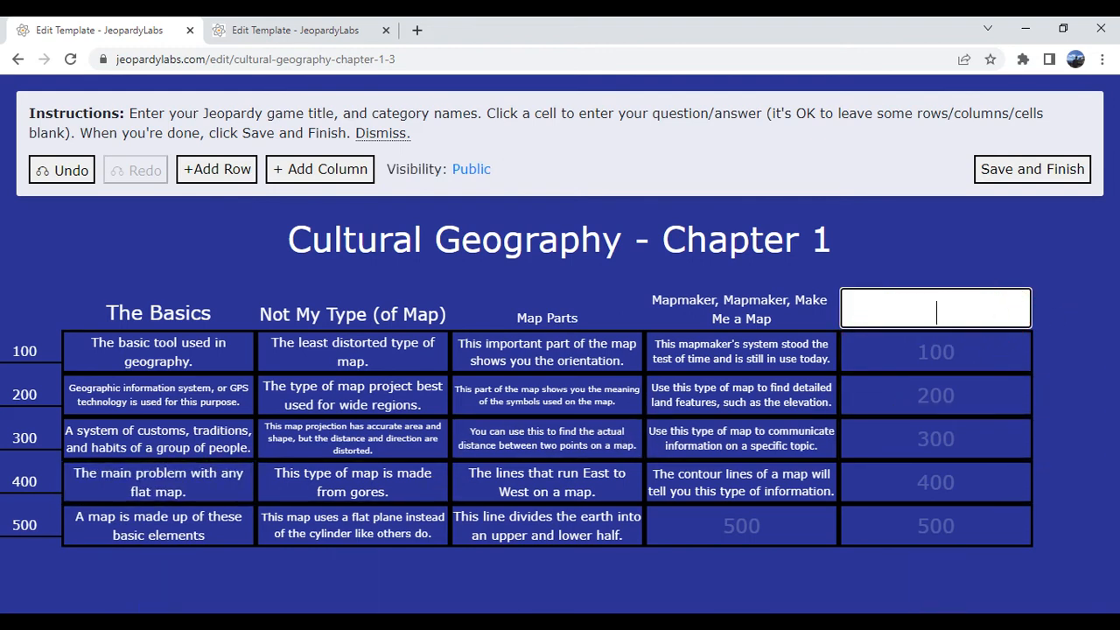
{"action": "left_click", "coordinate": [1057, 285]}
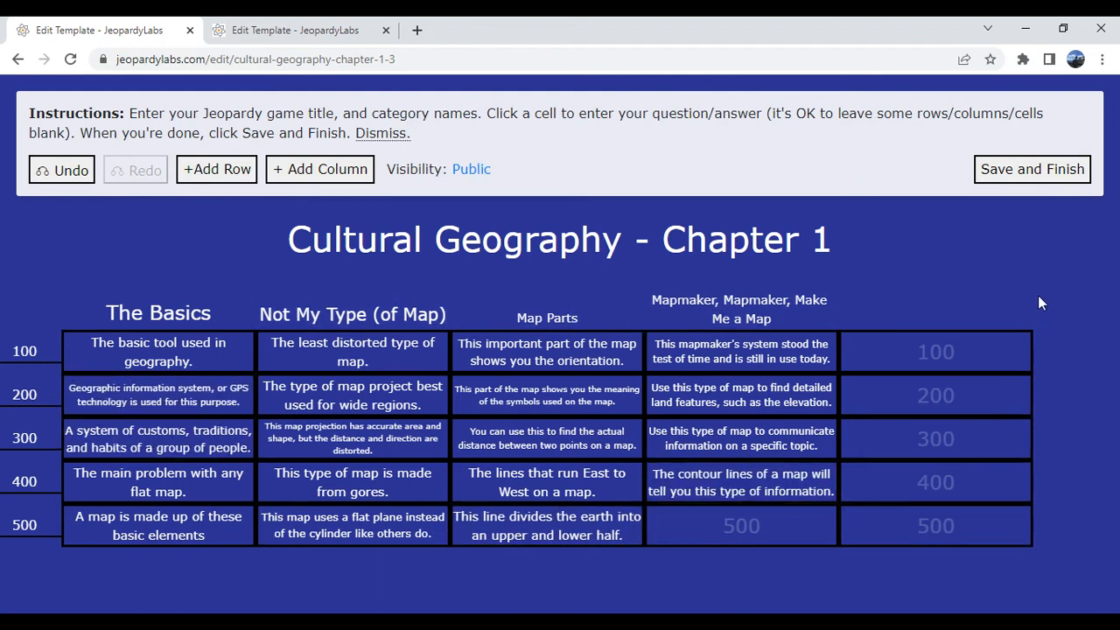
- Save and finish the game, then bookmark its play page
{"action": "left_click", "coordinate": [1018, 175]}
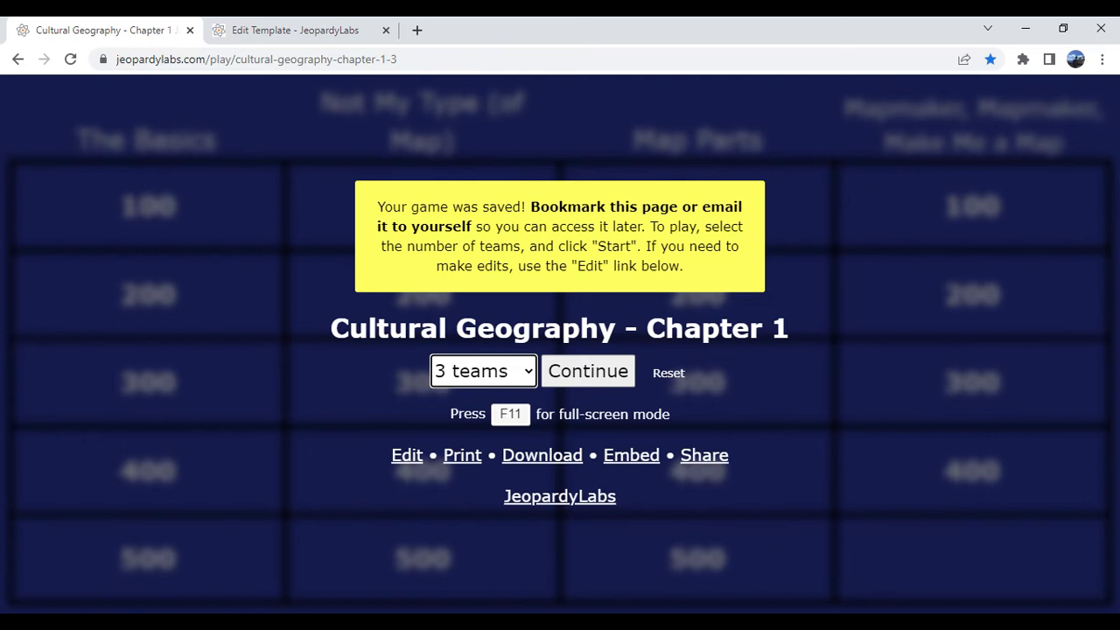
{"action": "left_click", "coordinate": [385, 58]}
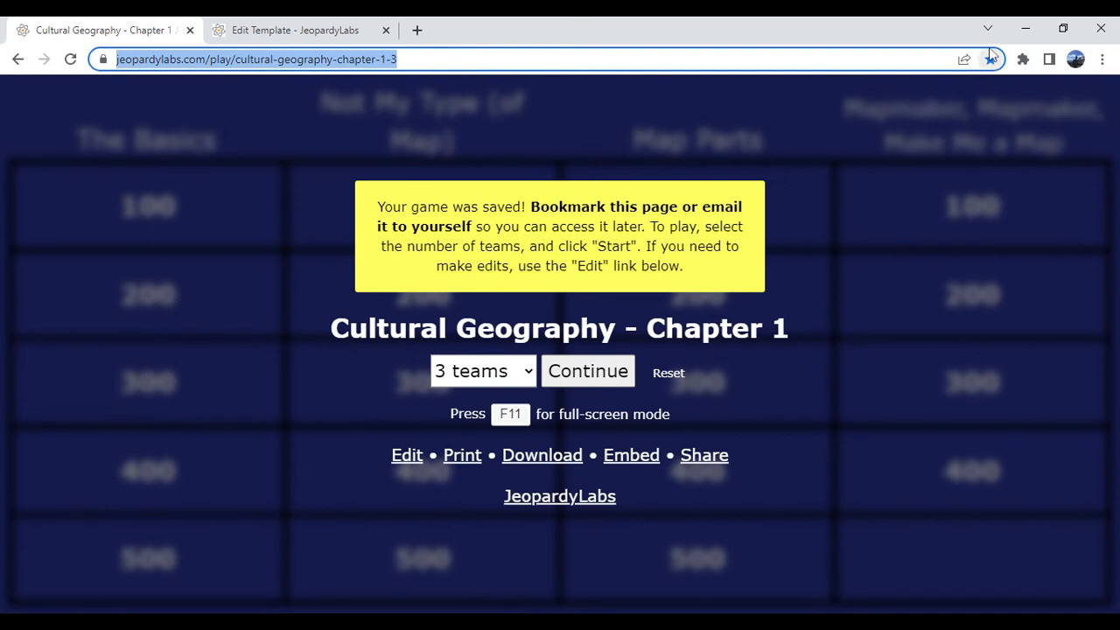
{"action": "left_click", "coordinate": [991, 60]}
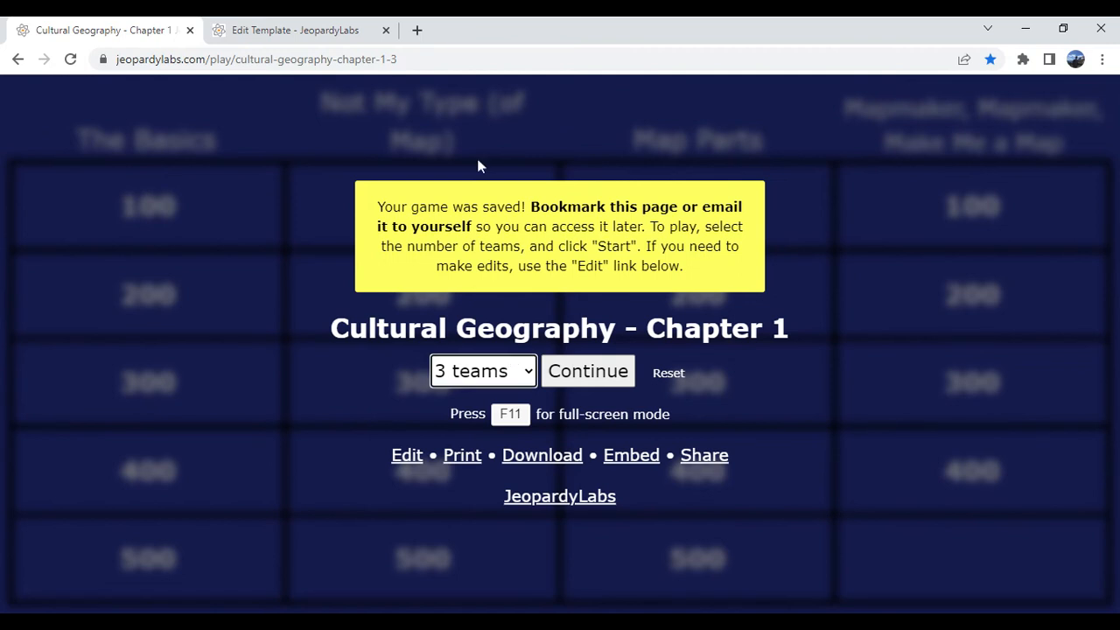
- Start the game with 3 teams and rename the teams Blue, Red and Green
{"action": "left_click", "coordinate": [490, 374]}
{"action": "left_click", "coordinate": [593, 374]}
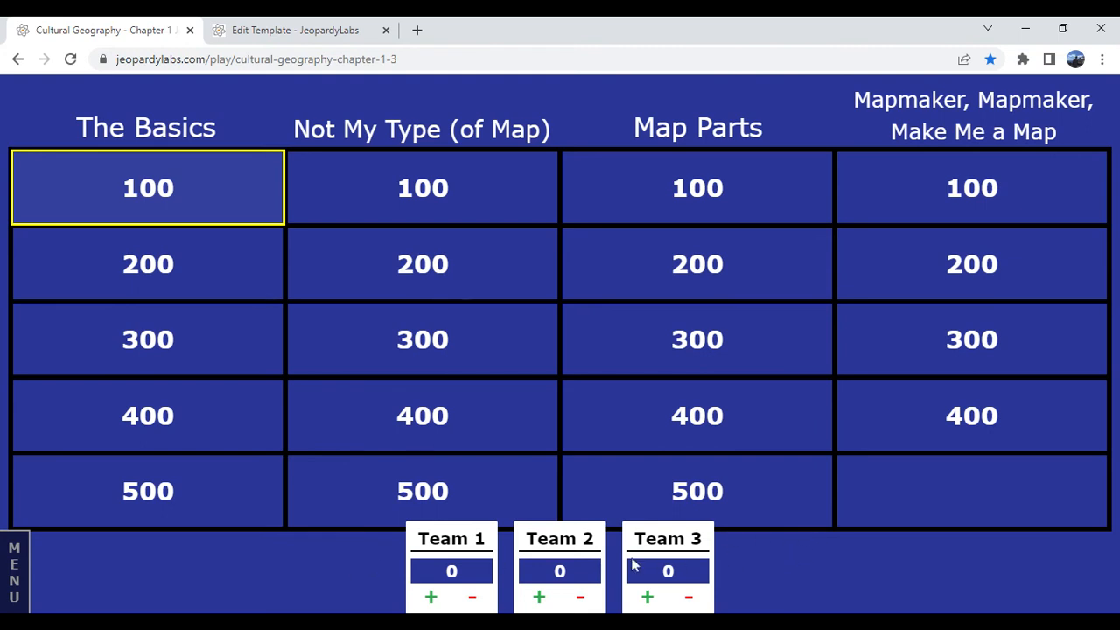
{"action": "double_click", "coordinate": [443, 538]}
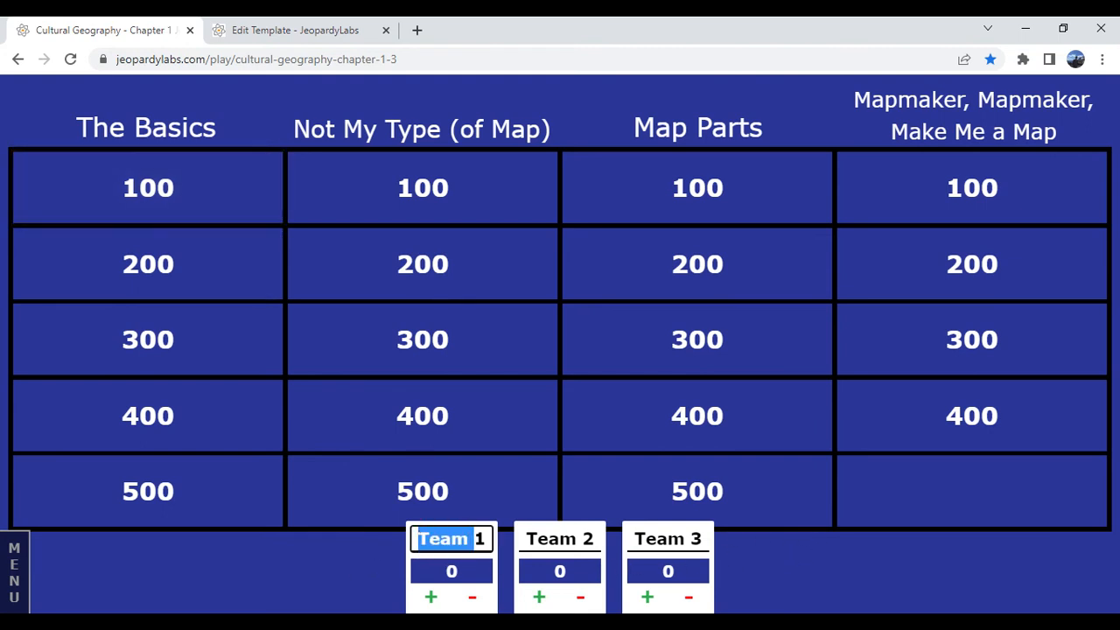
{"action": "triple_click", "coordinate": [442, 538]}
{"action": "type", "text": "Blue"}
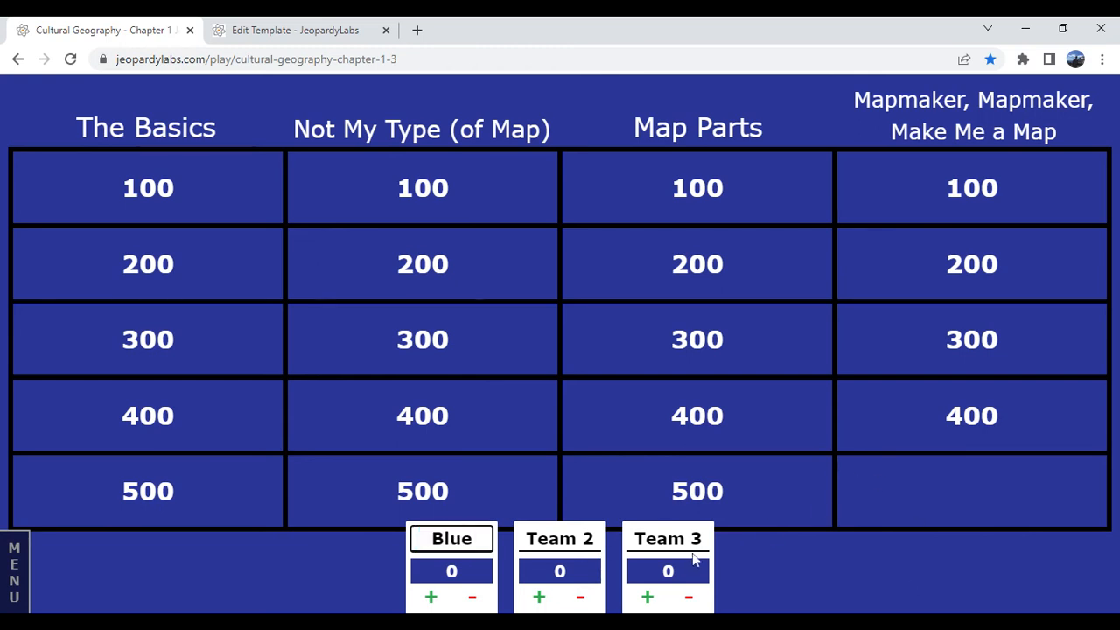
{"action": "left_click", "coordinate": [560, 536]}
{"action": "left_click_drag", "start_coordinate": [561, 536], "coordinate": [595, 539]}
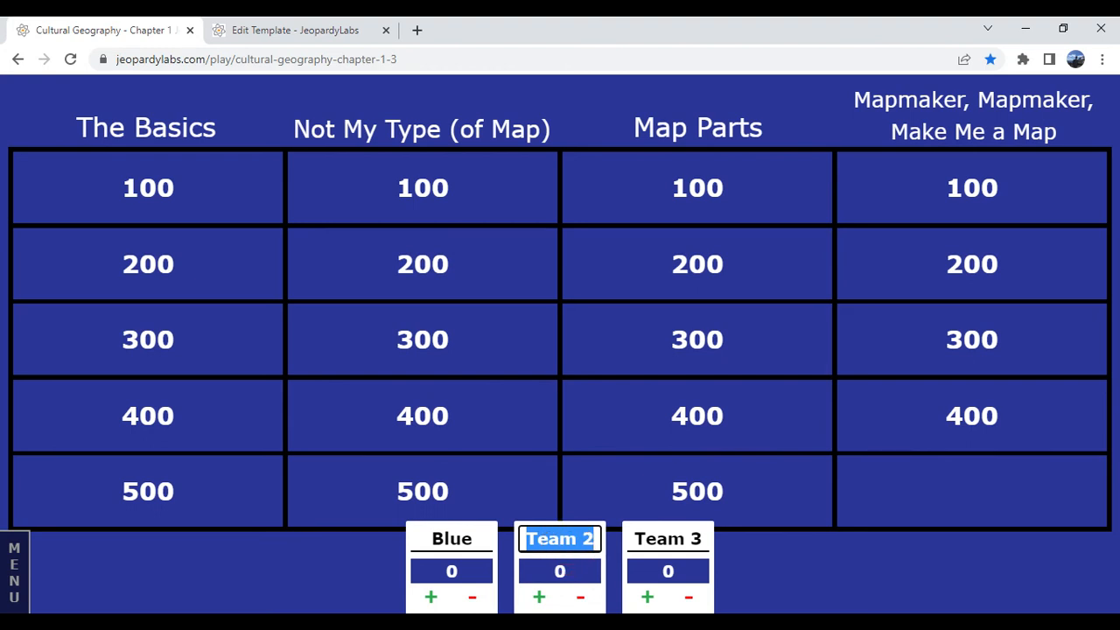
{"action": "type", "text": "REd"}
{"action": "key", "text": "BackSpace"}
{"action": "key", "text": "BackSpace"}
{"action": "type", "text": "ed"}
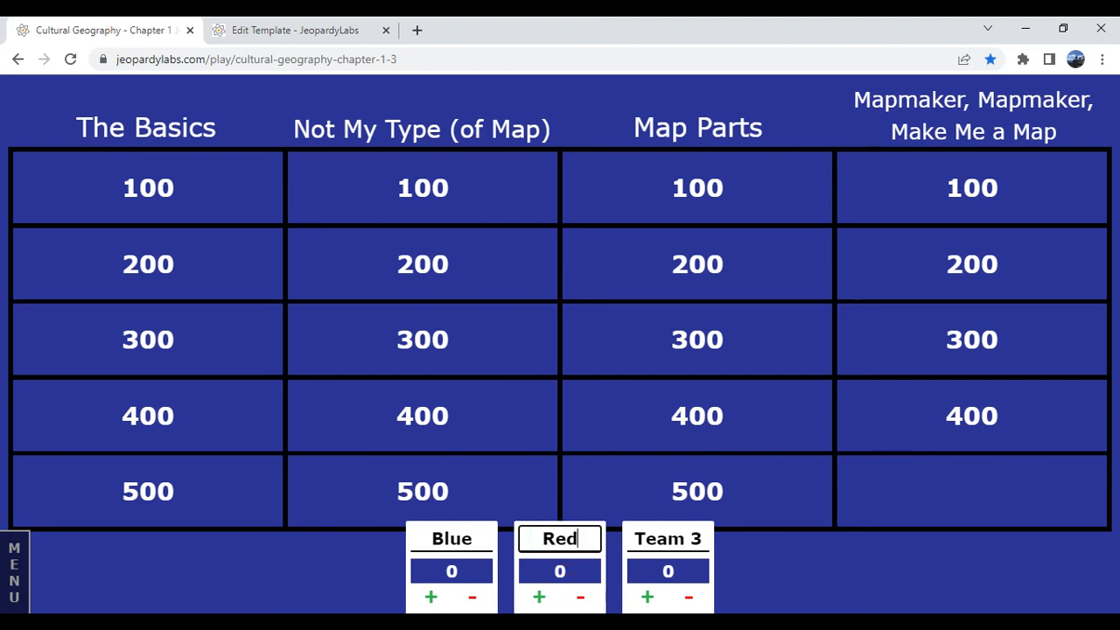
{"action": "left_click_drag", "start_coordinate": [702, 538], "coordinate": [636, 538]}
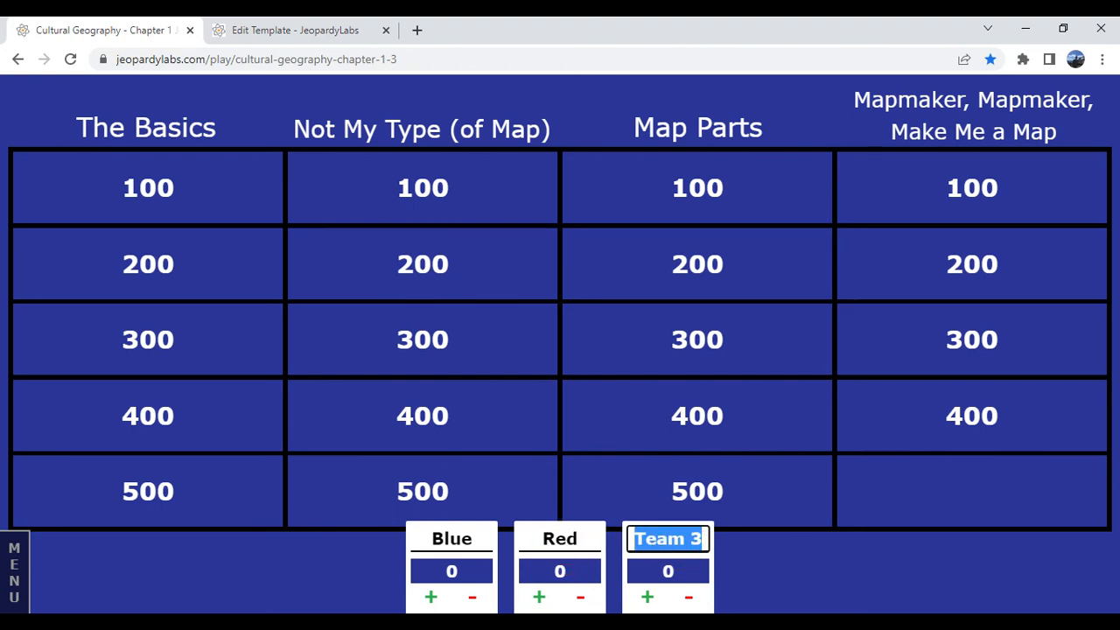
{"action": "type", "text": "Green"}
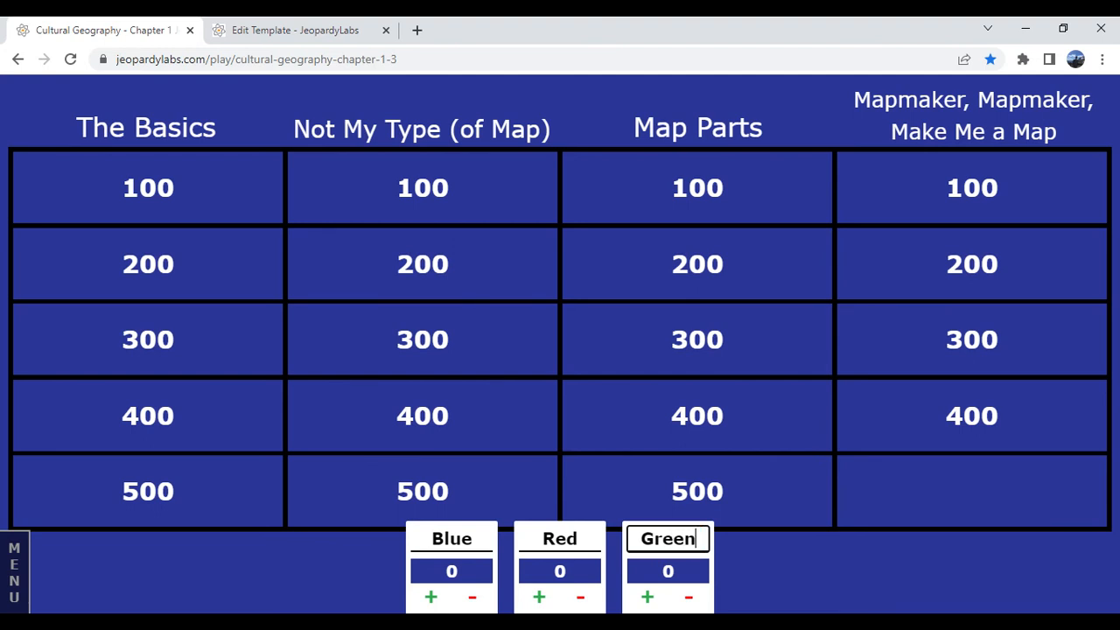
- Open the Not My Type (of Map) 100 clue and reveal its correct response
{"action": "left_click", "coordinate": [762, 564]}
{"action": "left_click", "coordinate": [409, 207]}
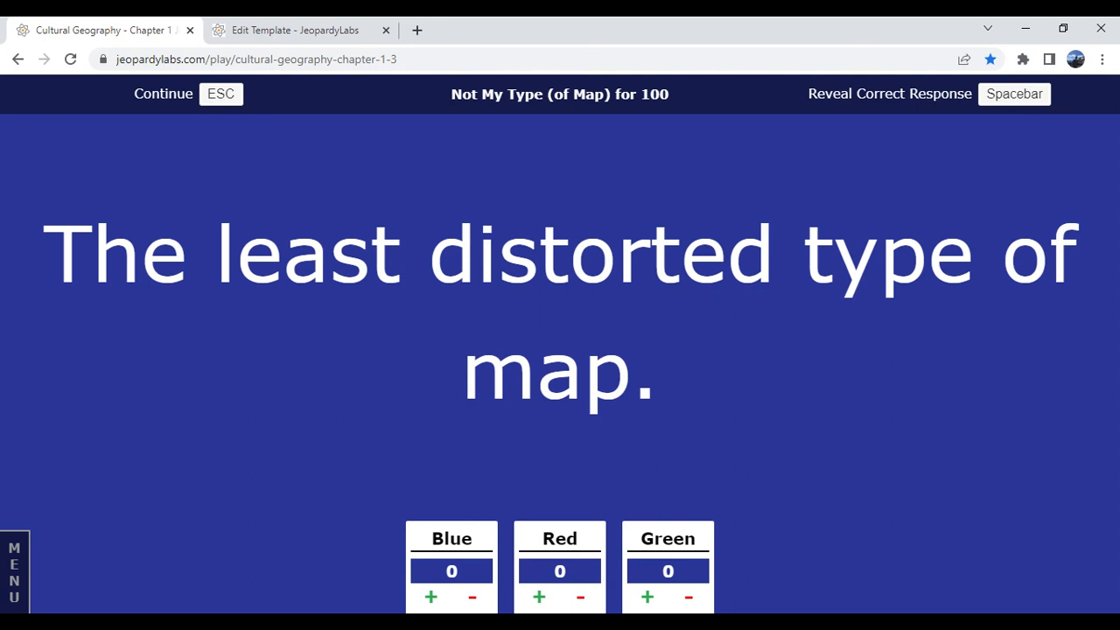
{"action": "key", "text": "space"}
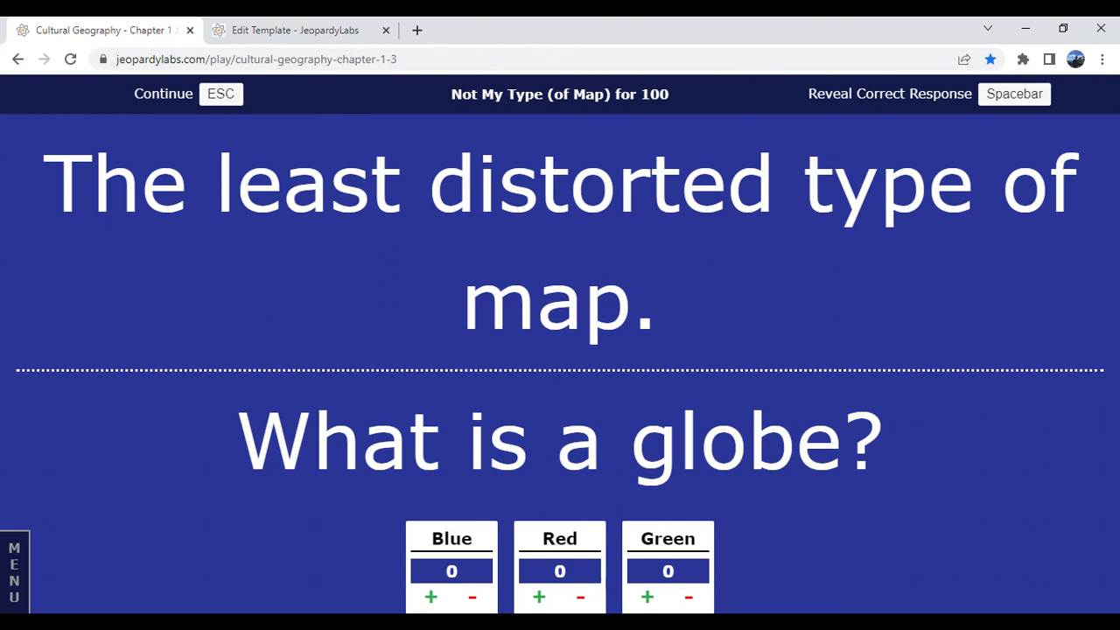
- Score the clue by adding 100 points to Red and subtracting 100 from Blue, returning to the board
{"action": "left_click", "coordinate": [540, 598]}
{"action": "left_click", "coordinate": [473, 599]}
{"action": "left_click", "coordinate": [220, 95]}
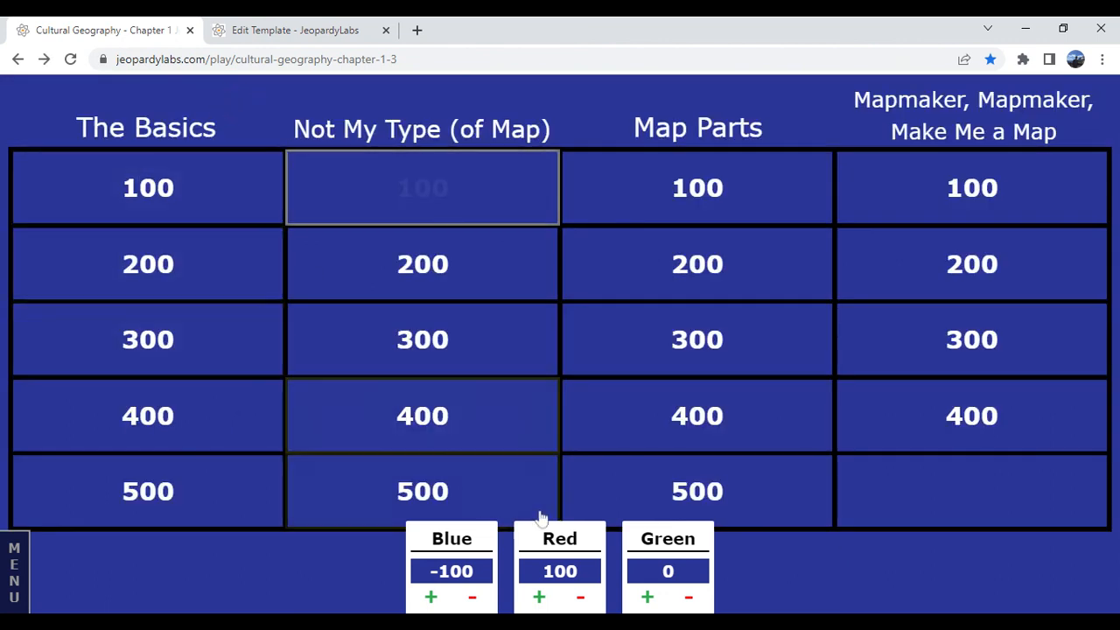